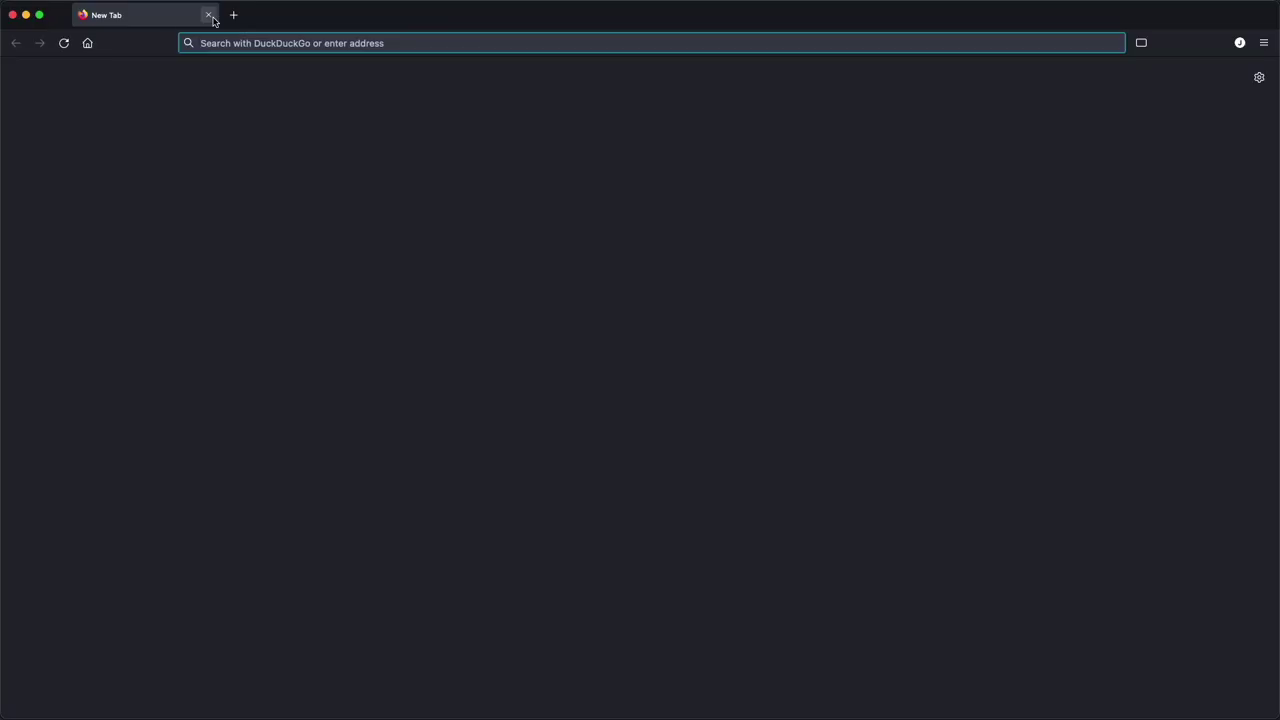
# - Load netscape.com and open the ELDEN RING store page
pyautogui.write('netscape.')
pyautogui.press('Return')
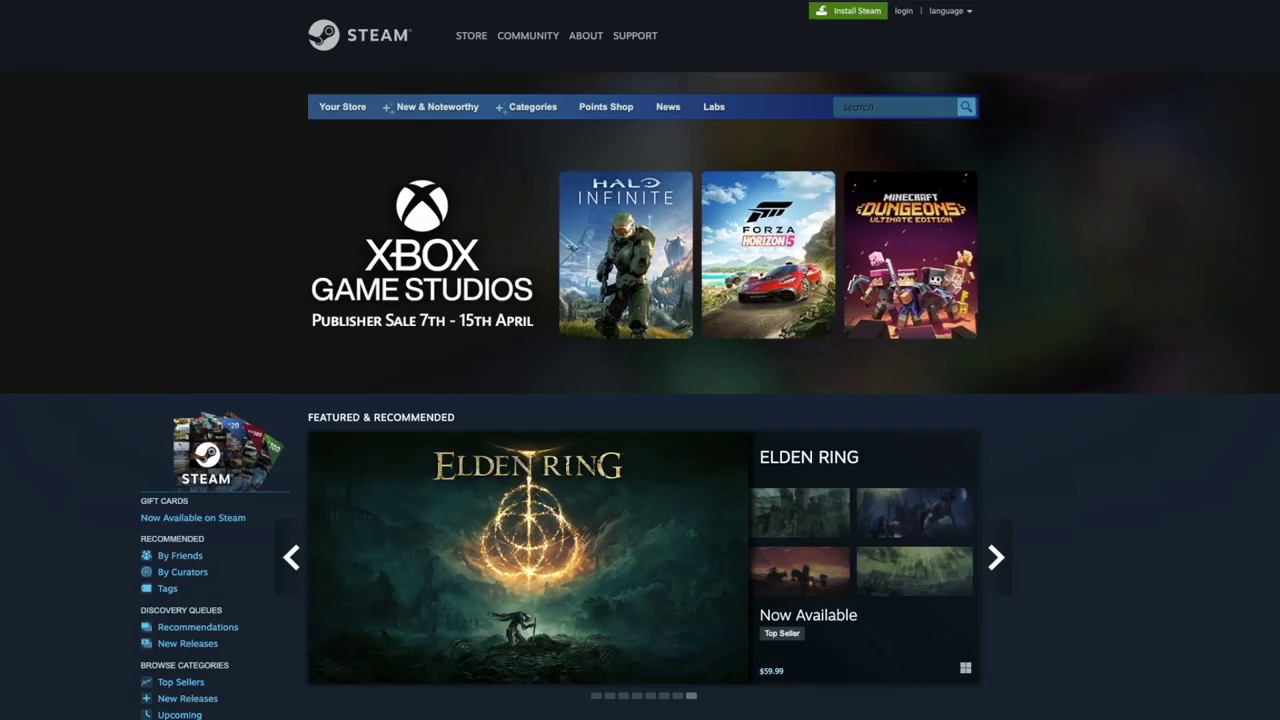
pyautogui.click(510, 551)
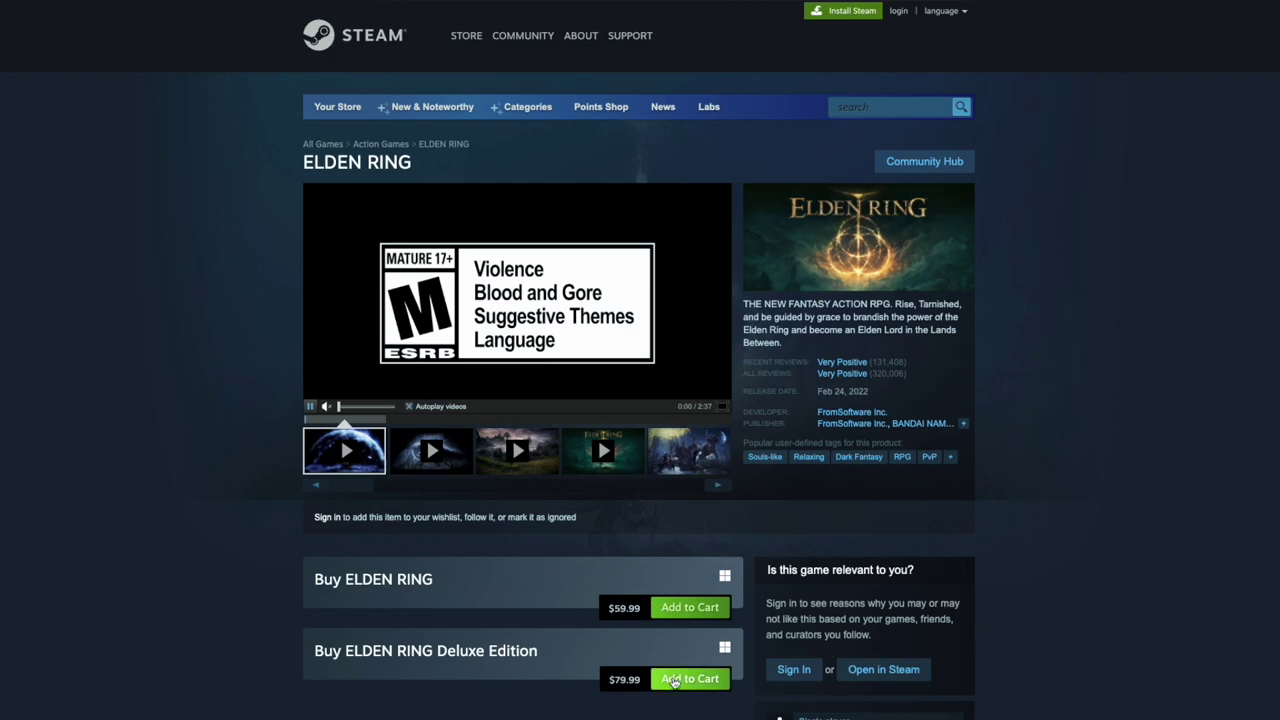
# - Add ELDEN RING Deluxe Edition ($79.99) to the cart and check Cart (1) from the front page
pyautogui.click(675, 679)
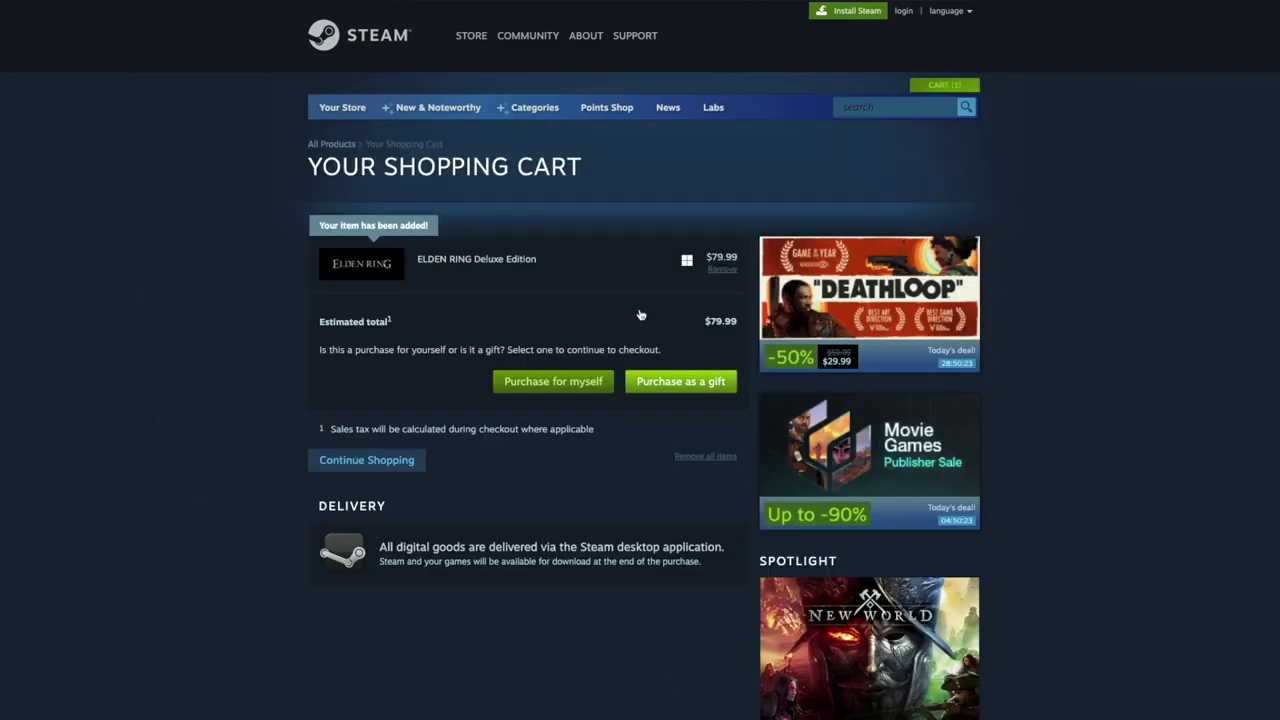
pyautogui.click(356, 35)
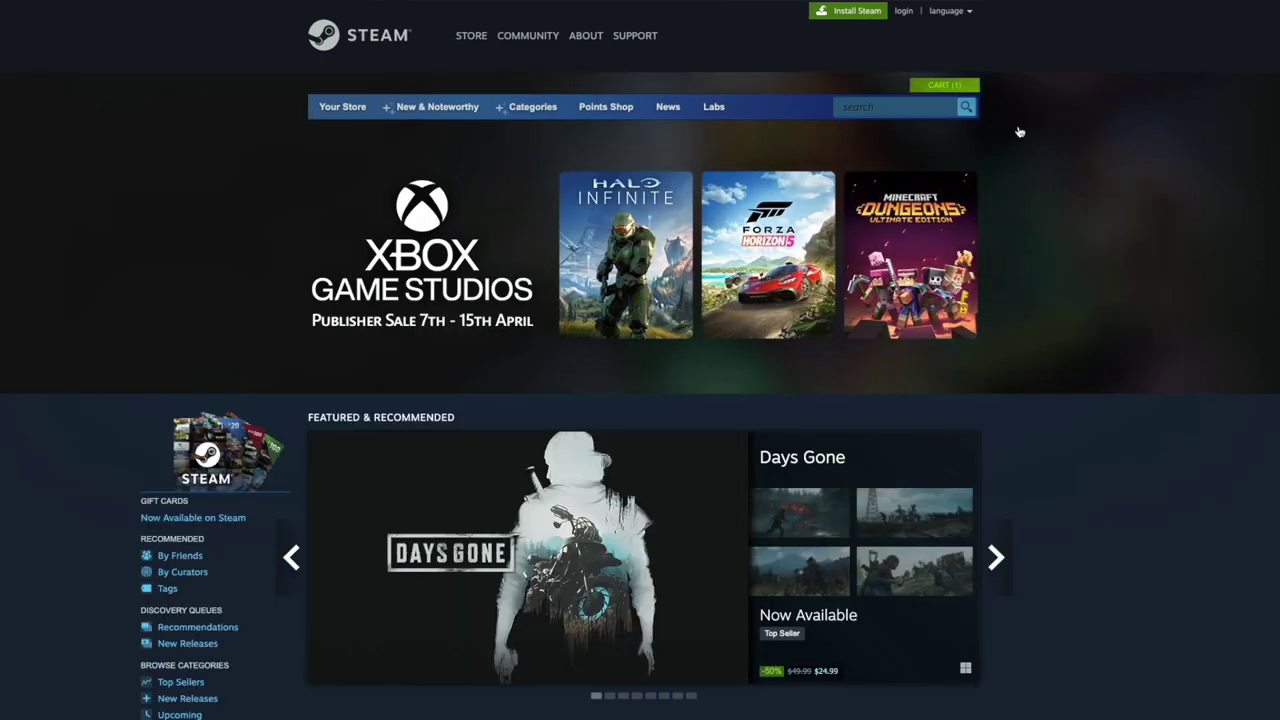
pyautogui.click(944, 88)
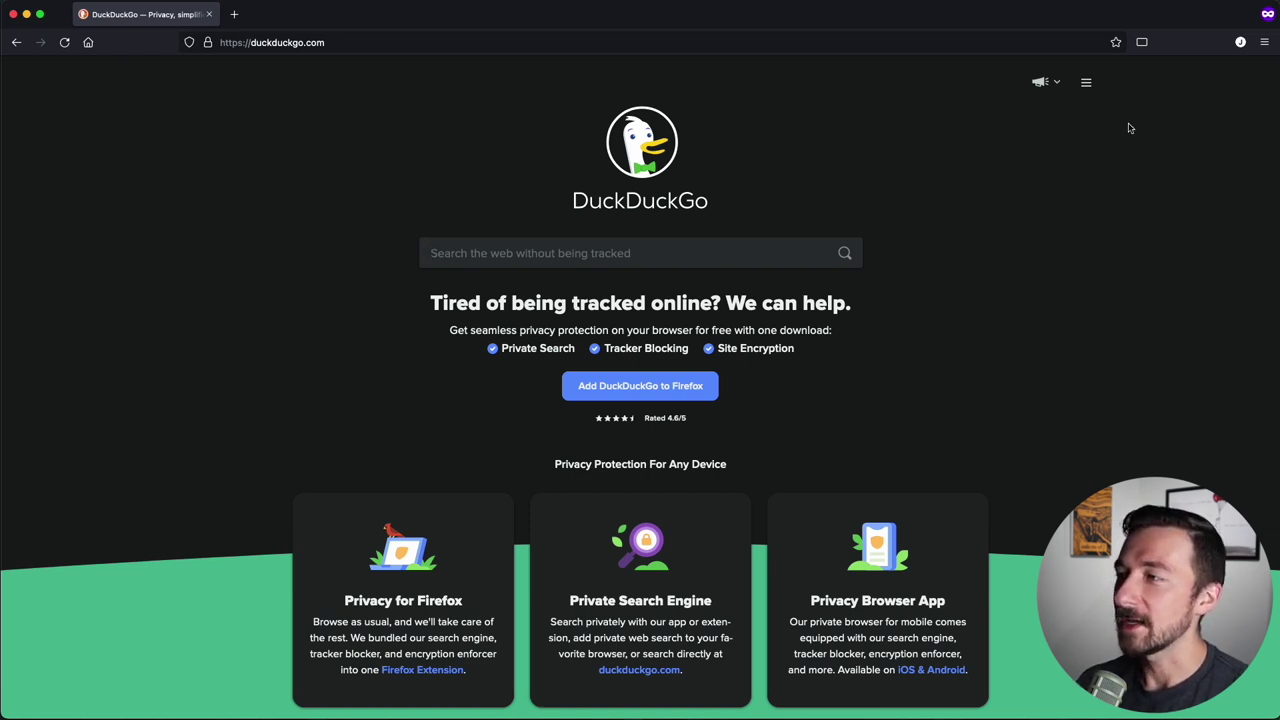
# - Open DuckDuckGo's theme settings from the side menu and inspect the page in developer tools
pyautogui.click(1086, 82)
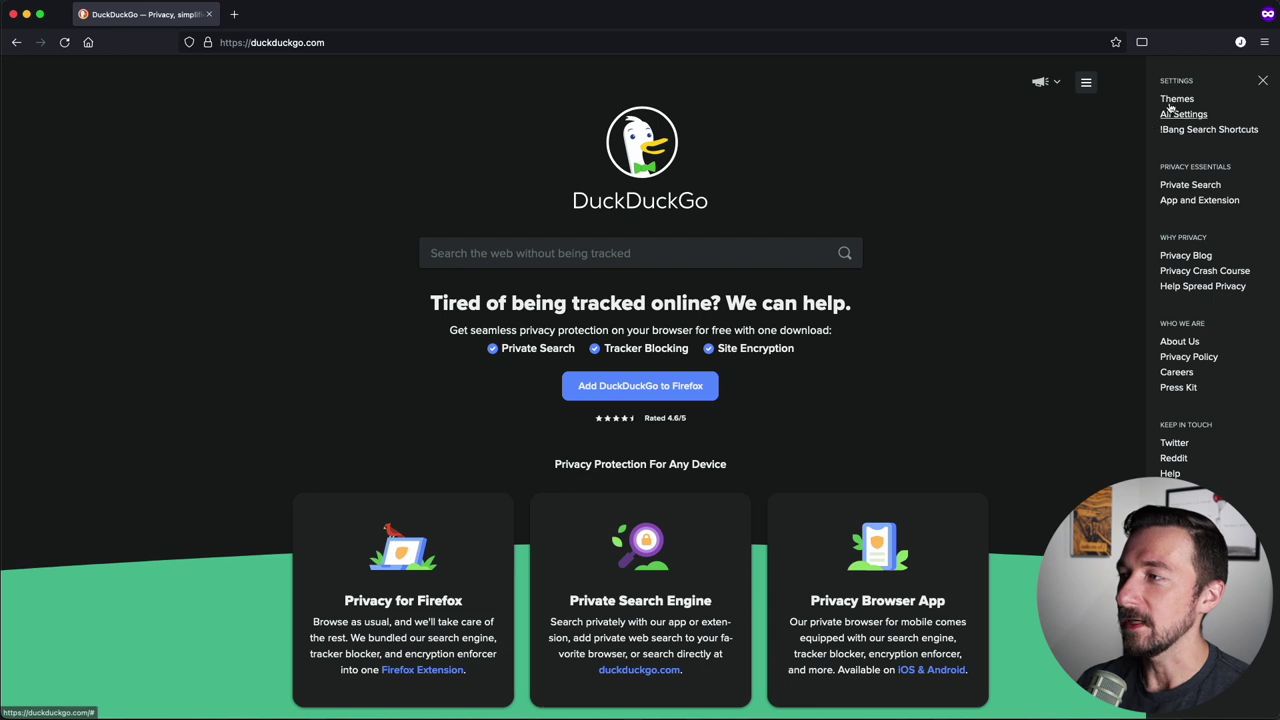
pyautogui.click(1176, 98)
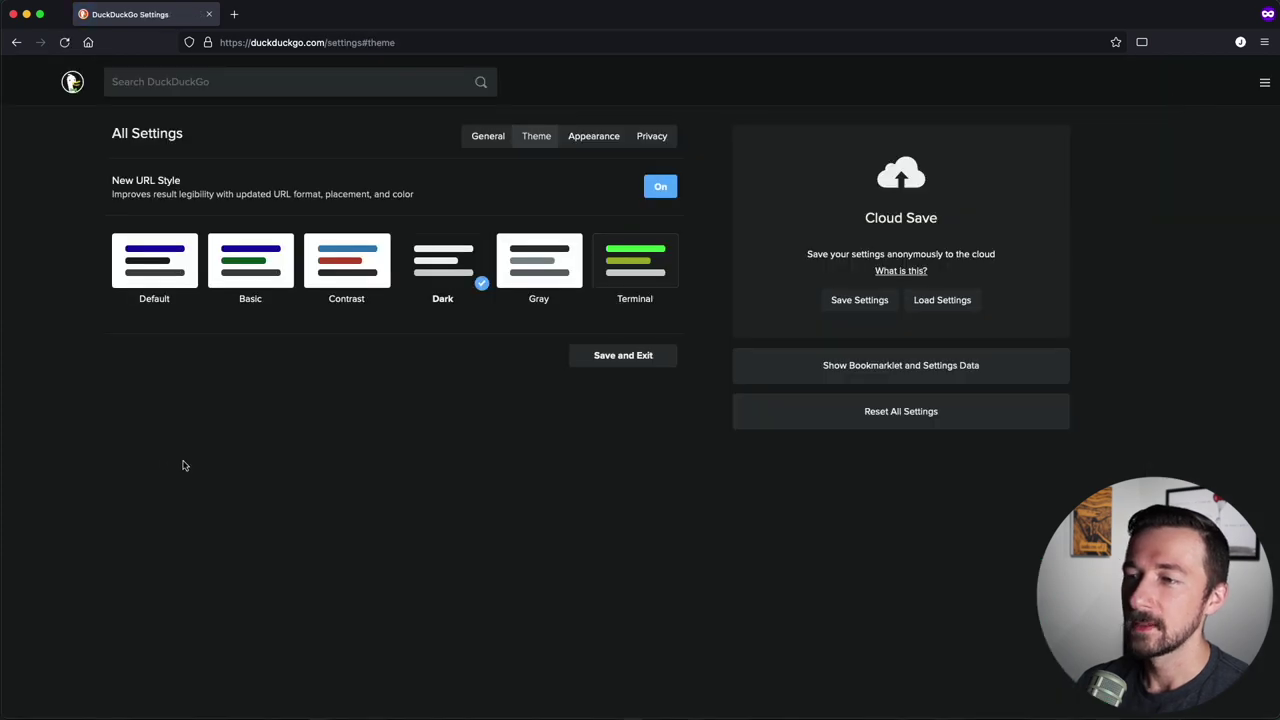
pyautogui.rightClick(228, 420)
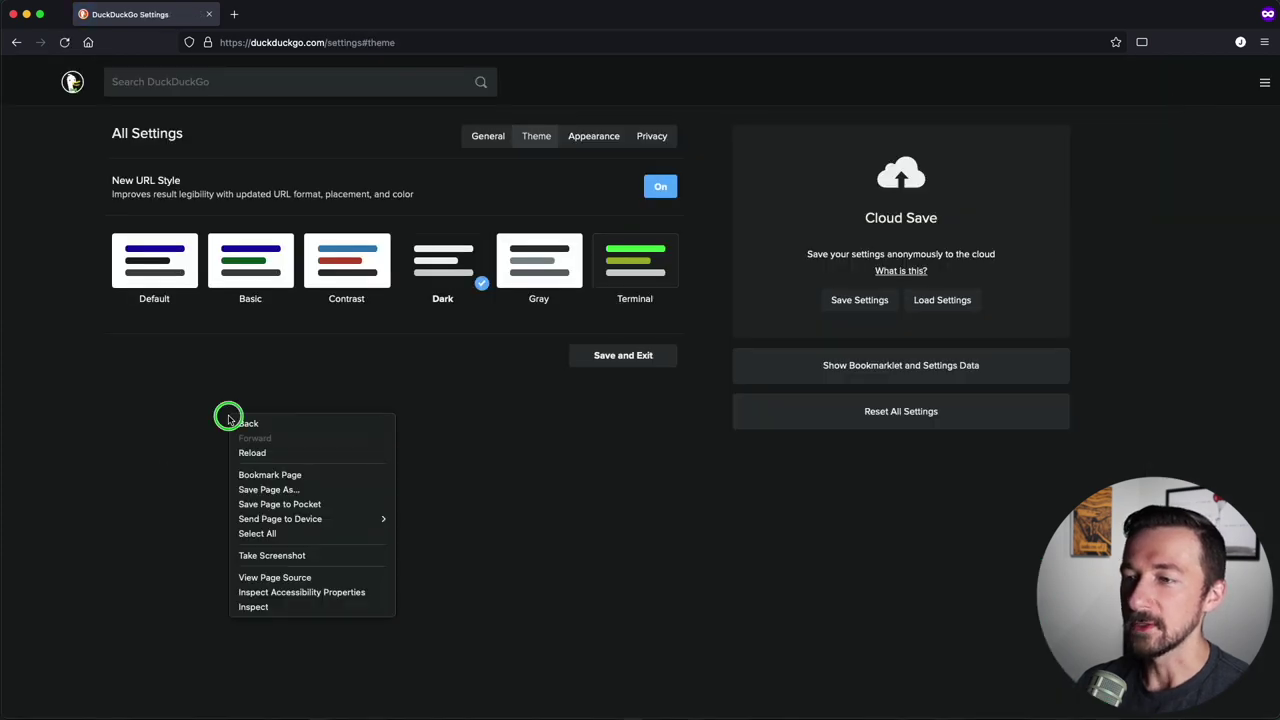
pyautogui.click(258, 607)
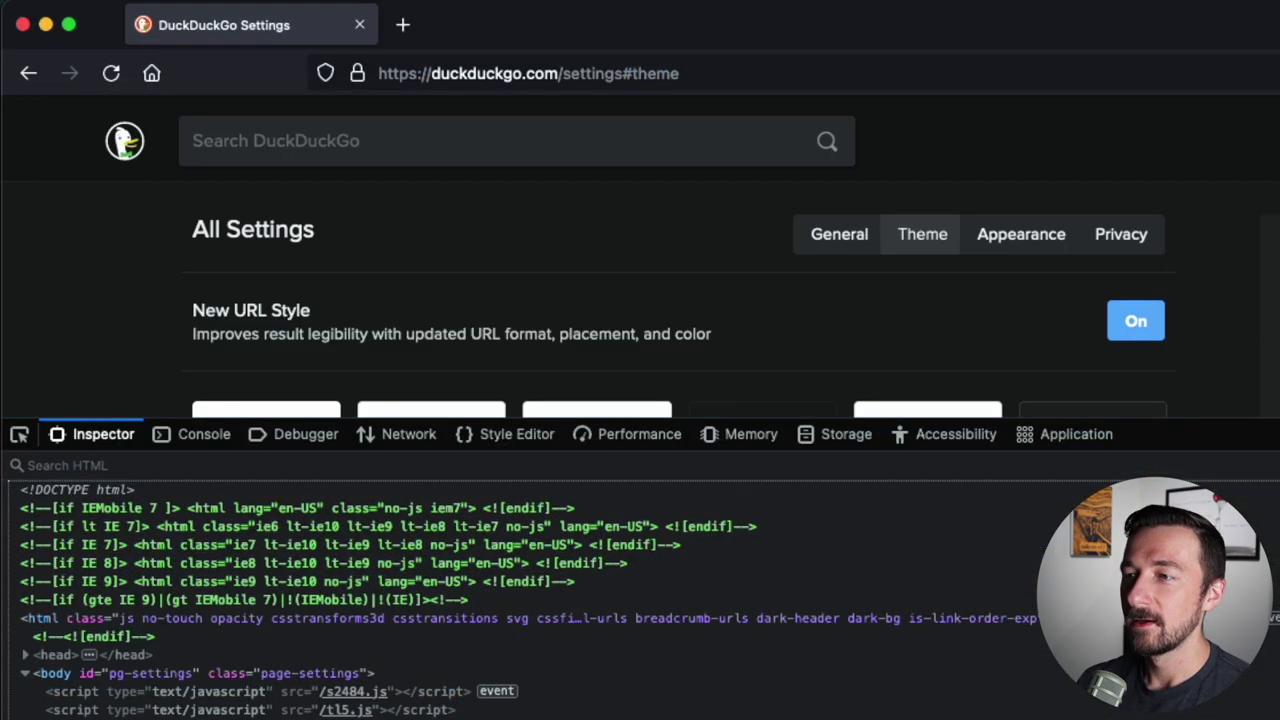
# - Show the Storage panel in a shorter devtools pane and choose the Basic theme
pyautogui.click(833, 440)
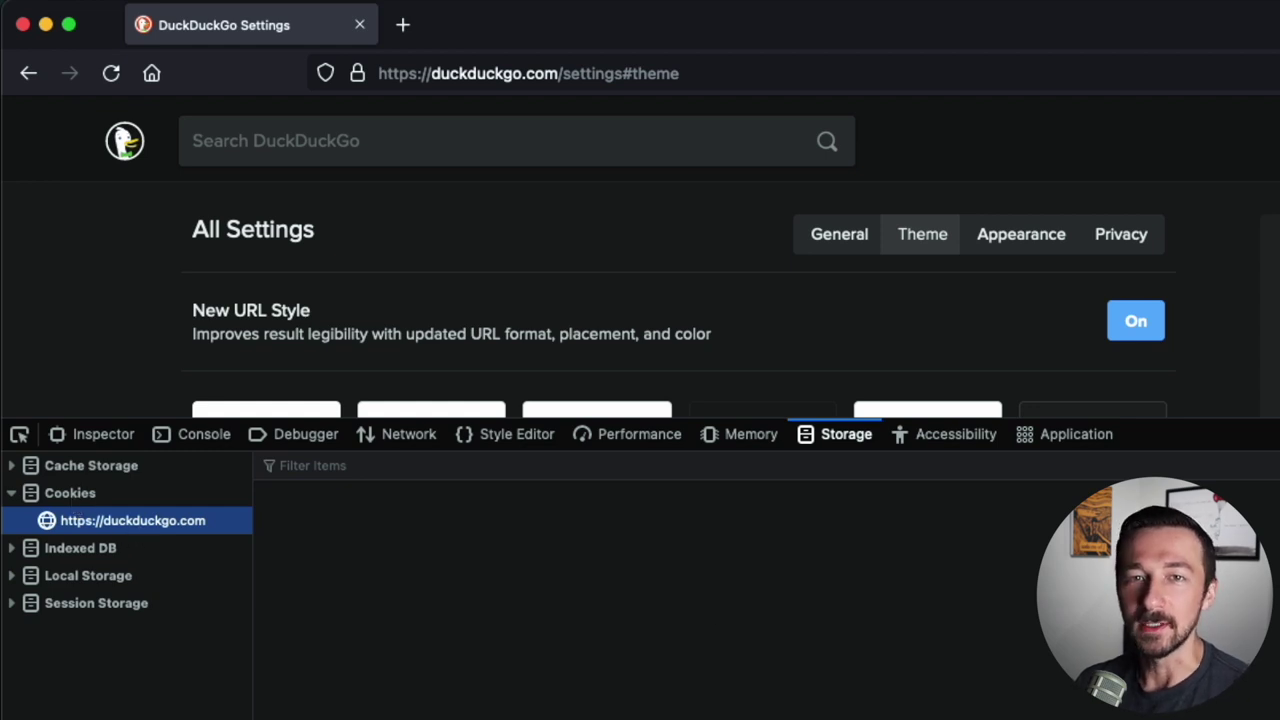
pyautogui.moveTo(818, 417); pyautogui.dragTo(818, 558)
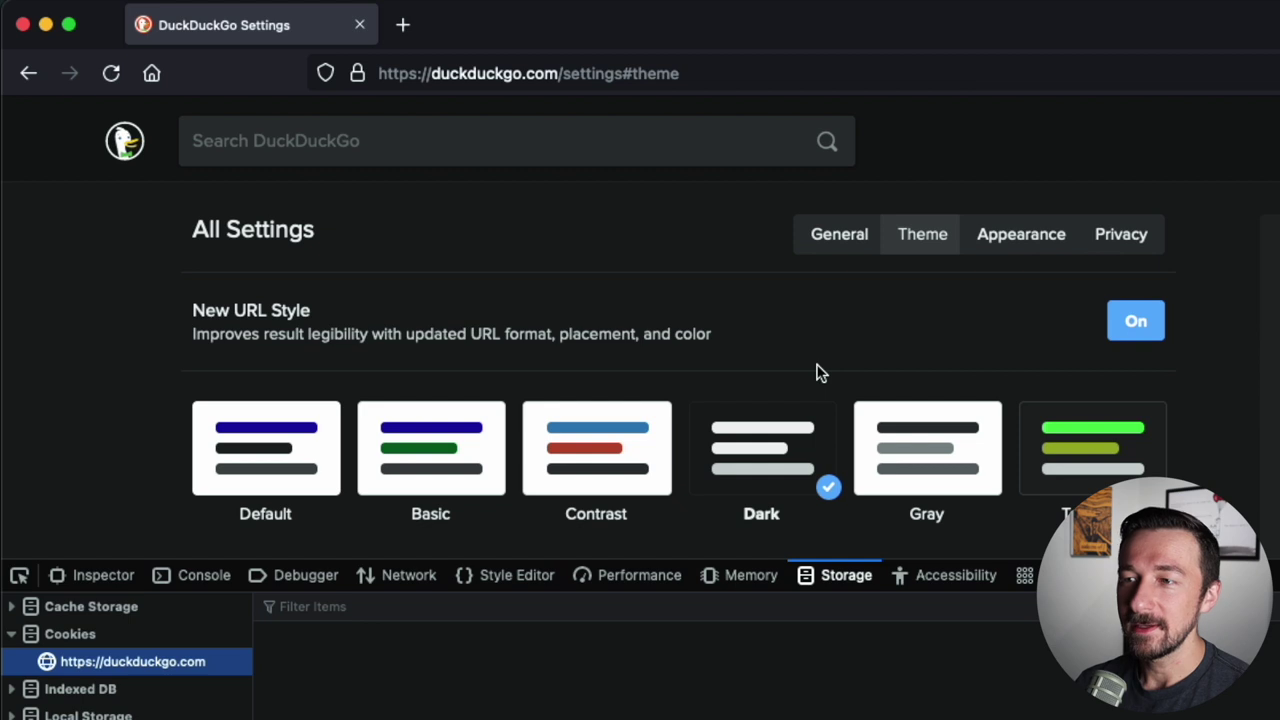
pyautogui.click(444, 479)
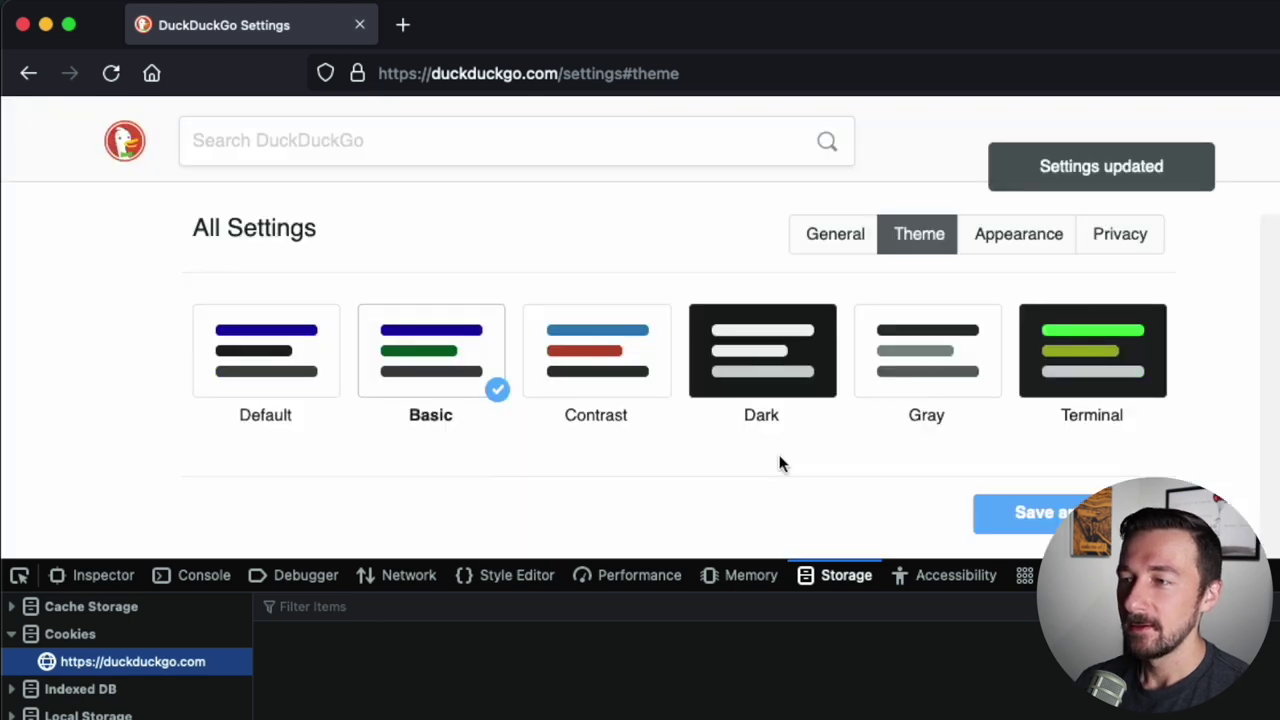
# - Reload and list the duckduckgo.com cookies, showing ae with value b
pyautogui.click(113, 74)
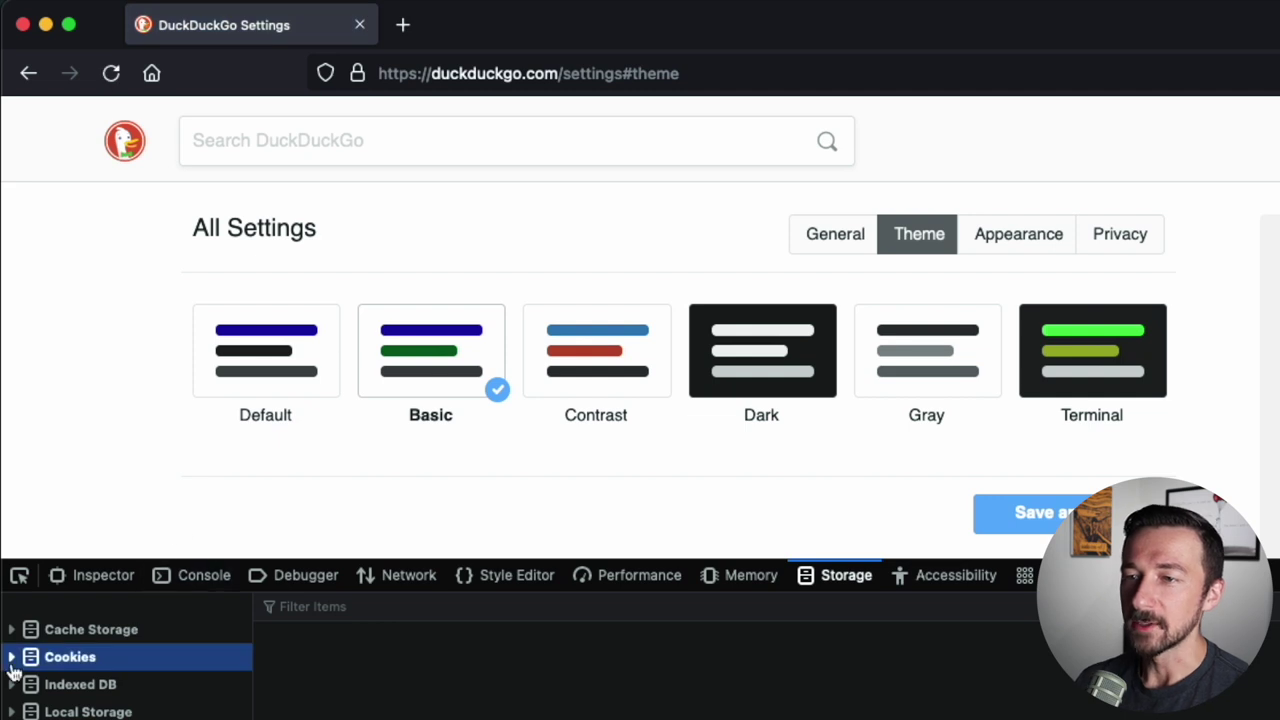
pyautogui.click(12, 662)
pyautogui.click(120, 688)
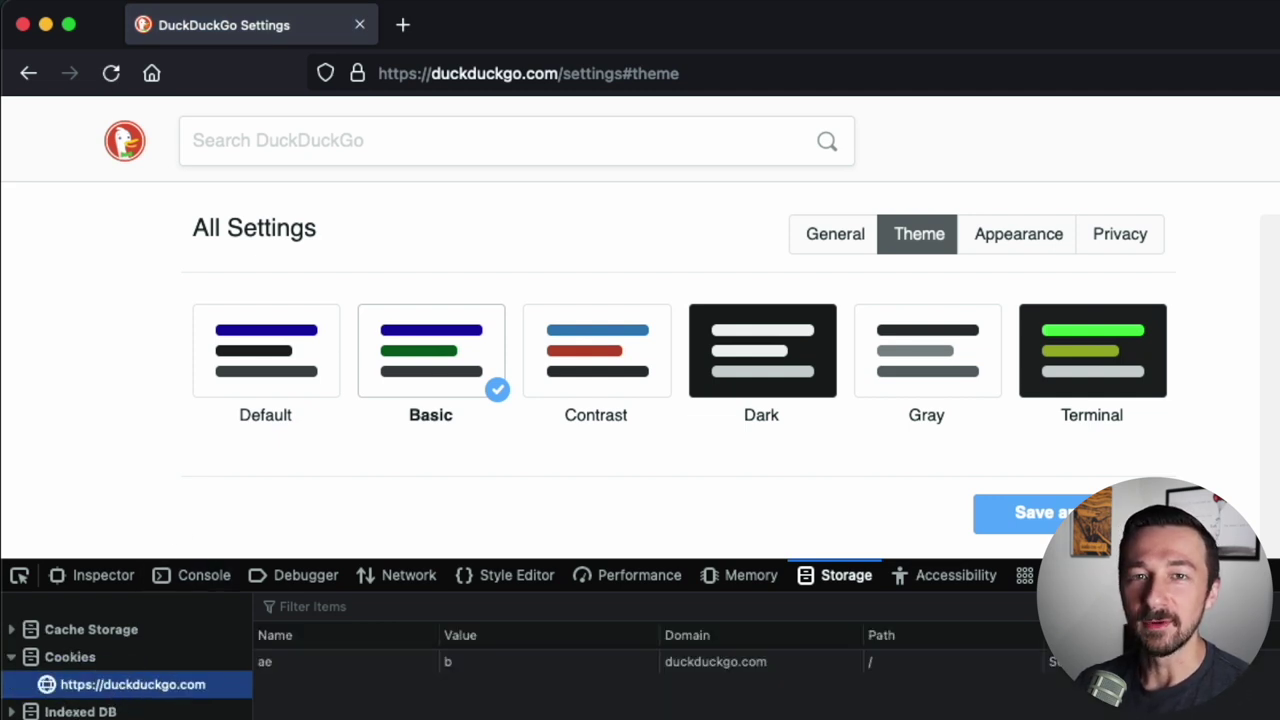
# - Change the ae cookie's value to t and reload to apply the Terminal theme
pyautogui.click(308, 670)
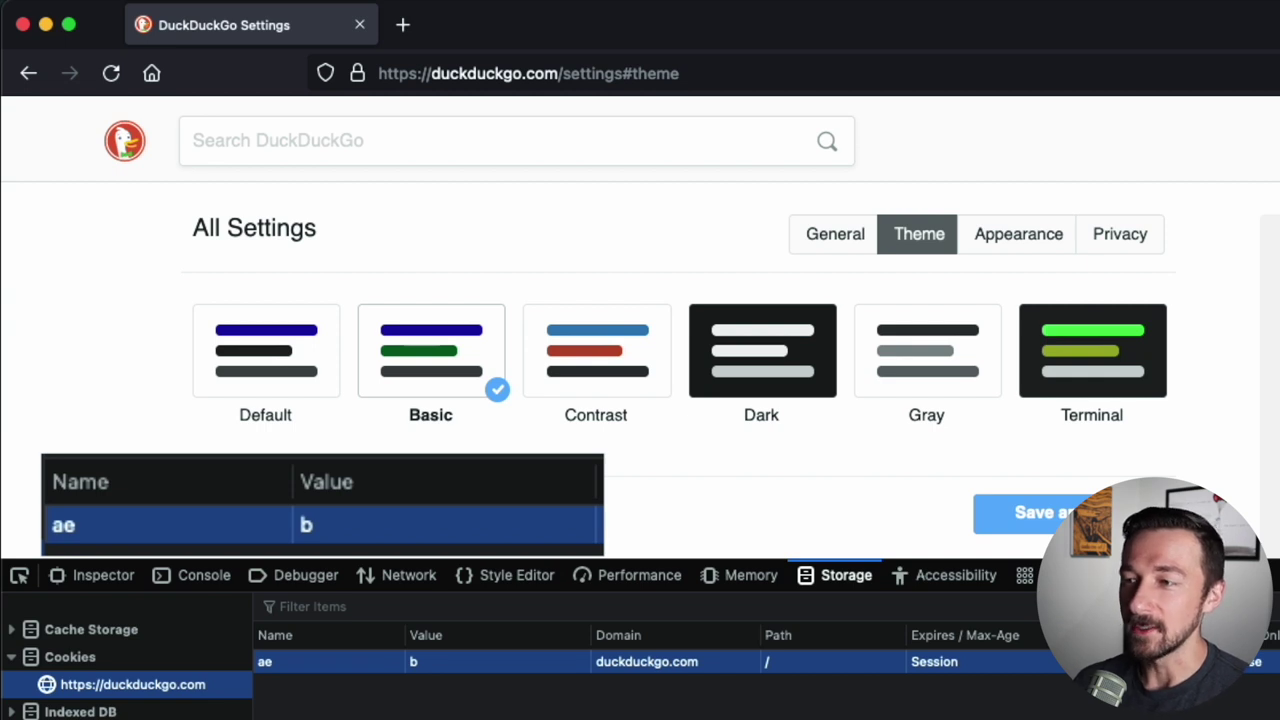
pyautogui.doubleClick(427, 662)
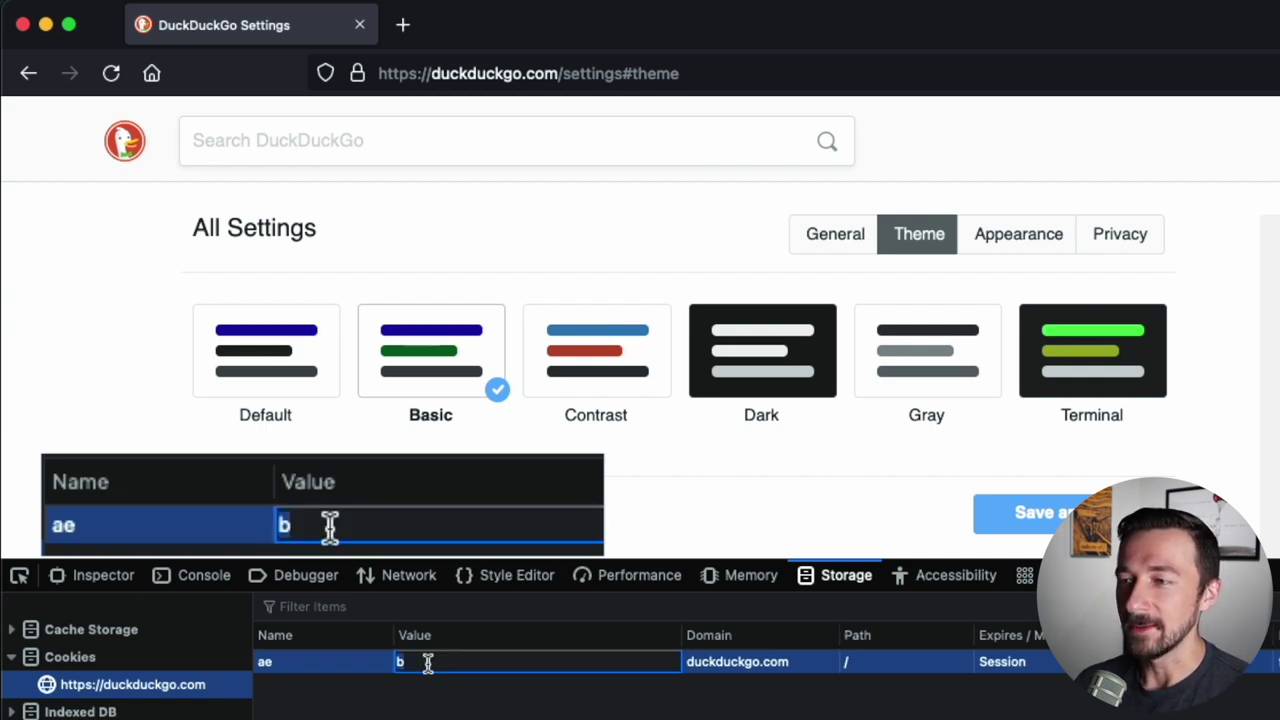
pyautogui.write('t')
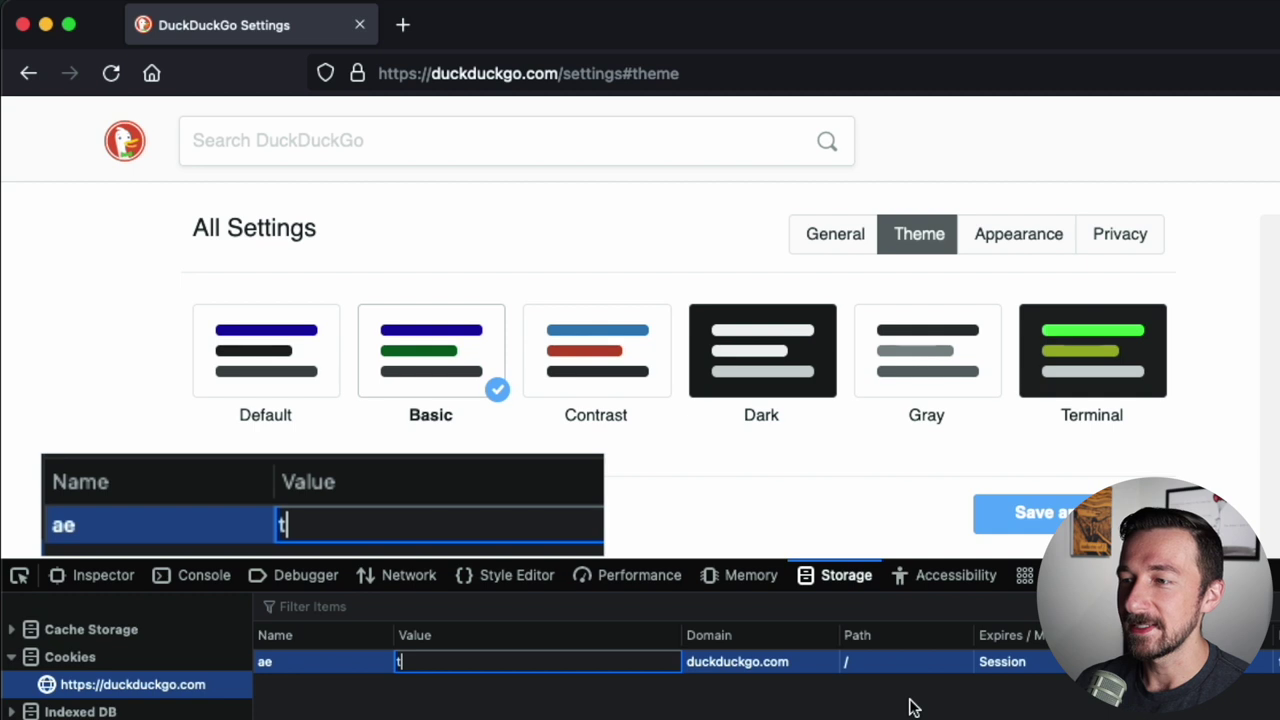
pyautogui.press('Return')
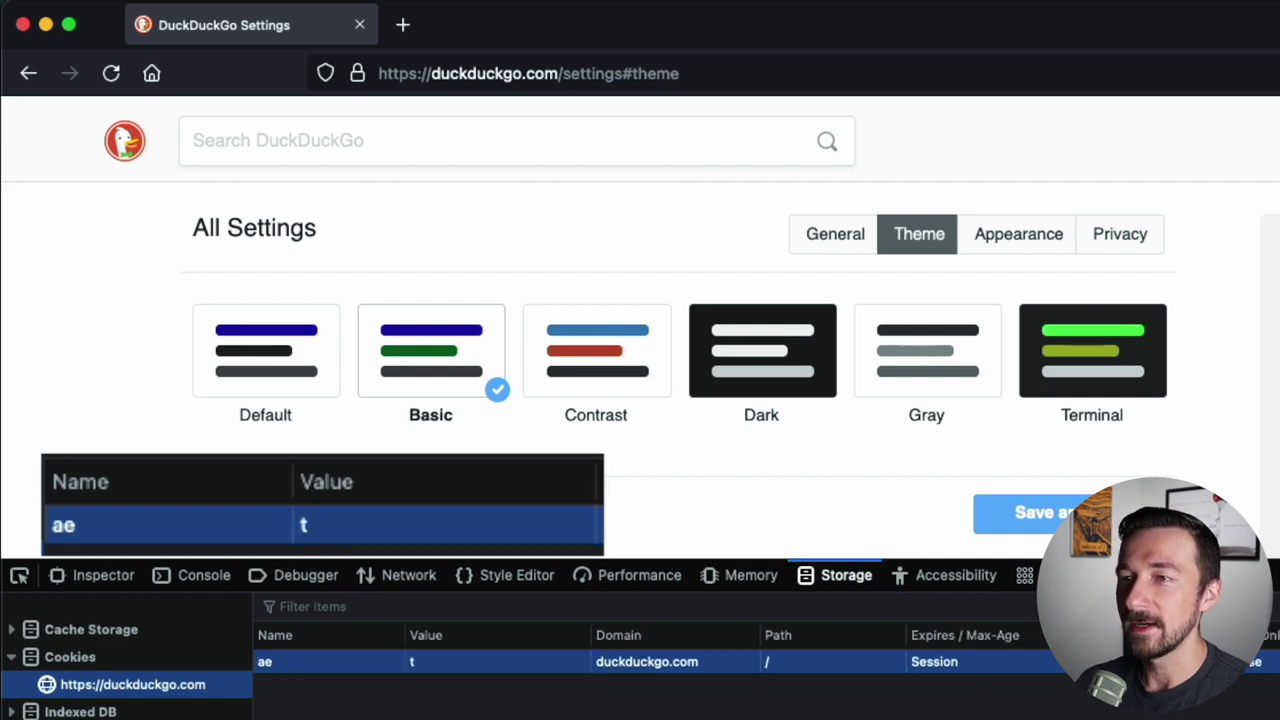
pyautogui.click(107, 73)
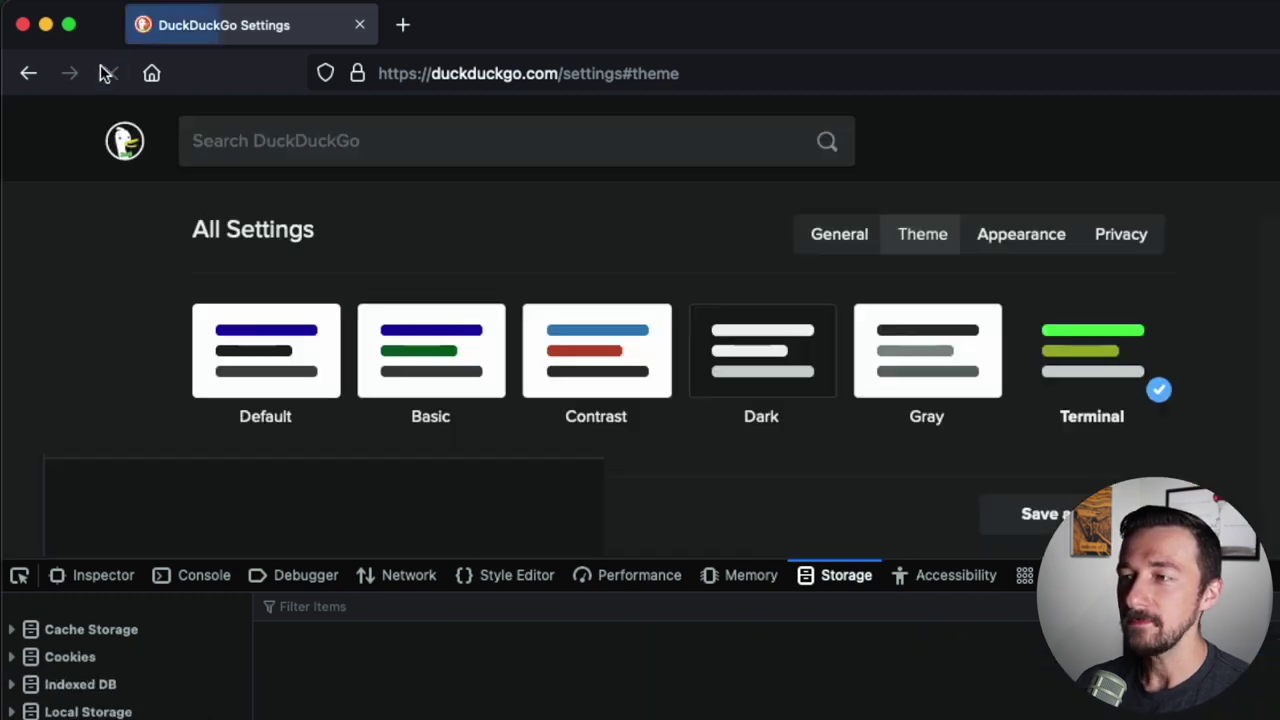
# - Set the duckduckgo.com ae cookie's value to c and reload the page
pyautogui.click(12, 660)
pyautogui.click(78, 682)
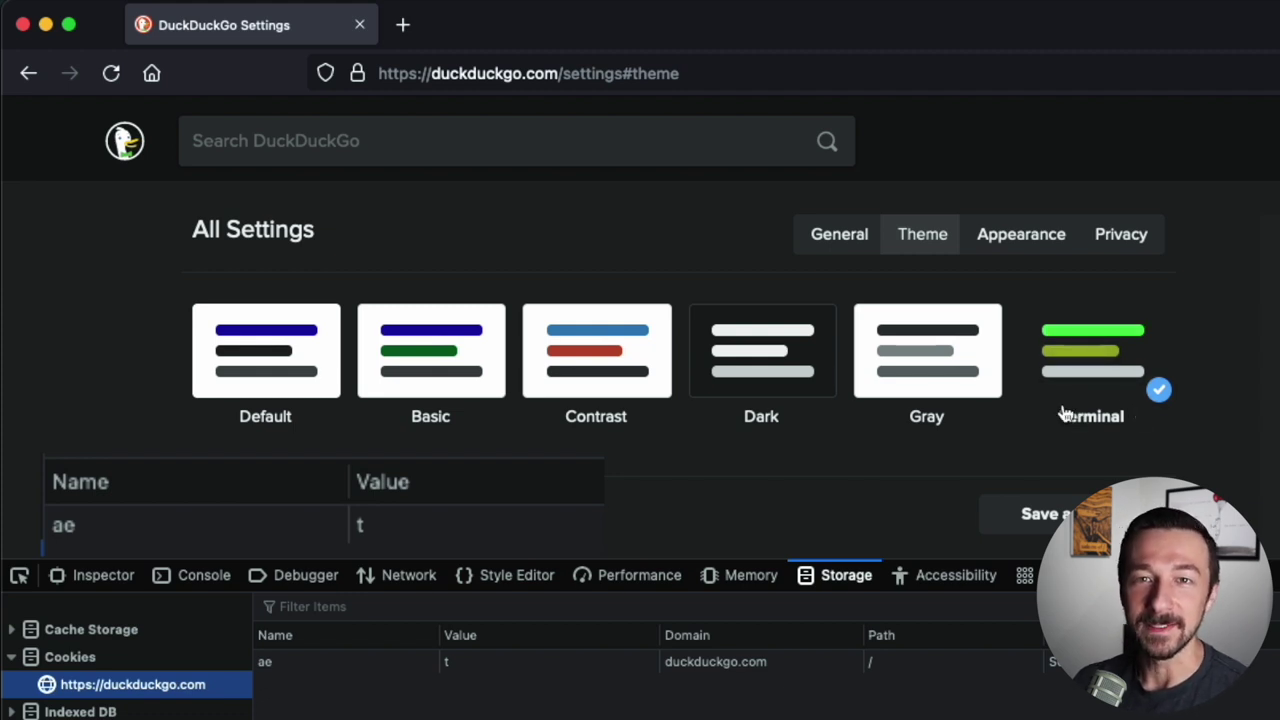
pyautogui.doubleClick(478, 668)
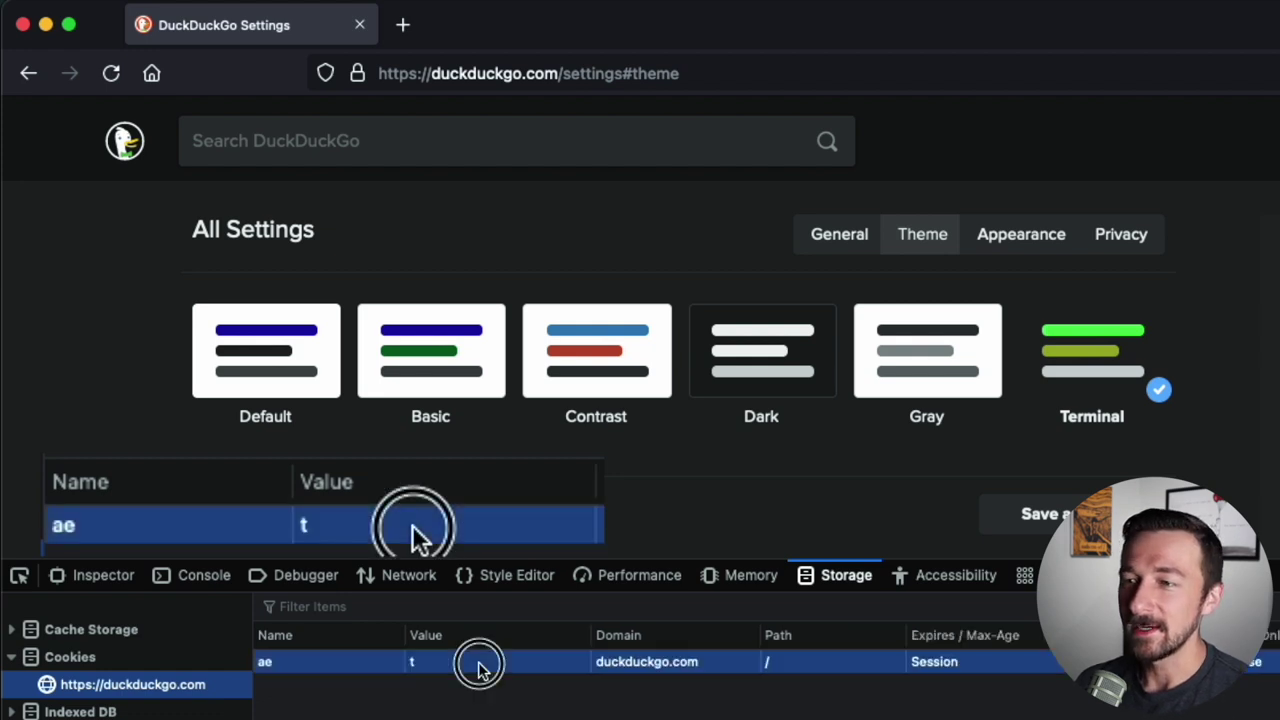
pyautogui.write('c')
pyautogui.press('Return')
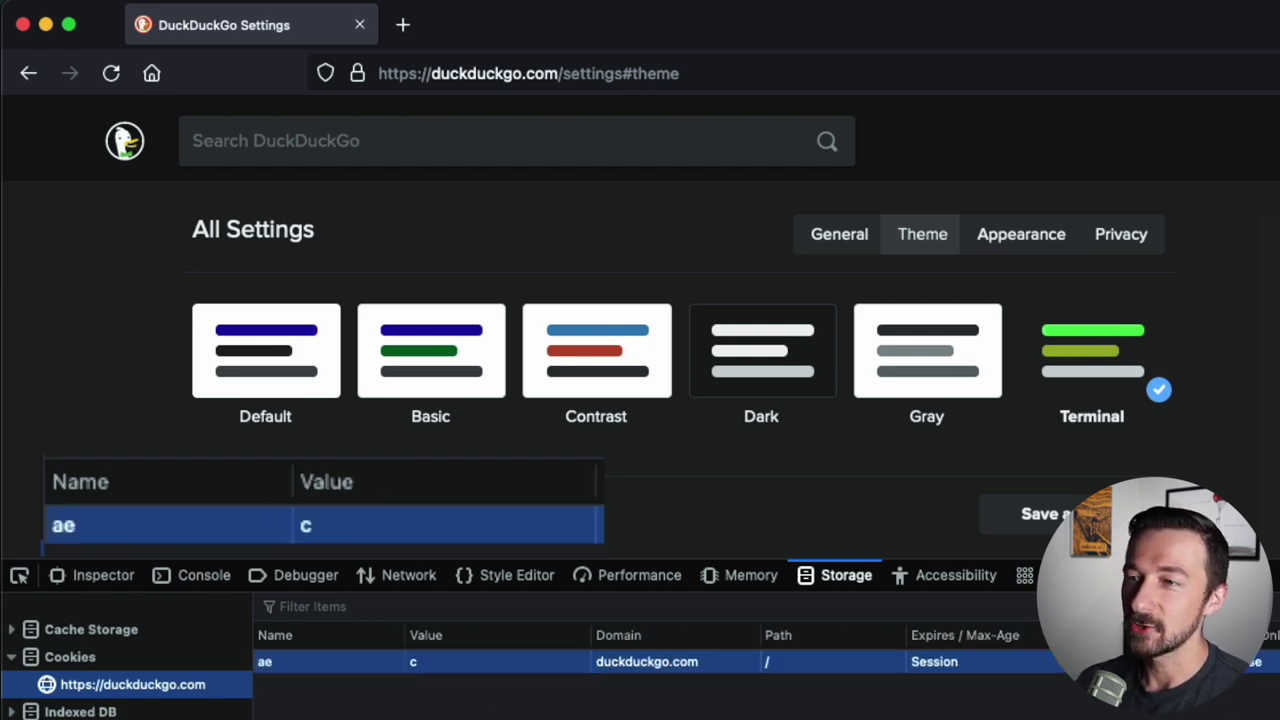
pyautogui.click(111, 73)
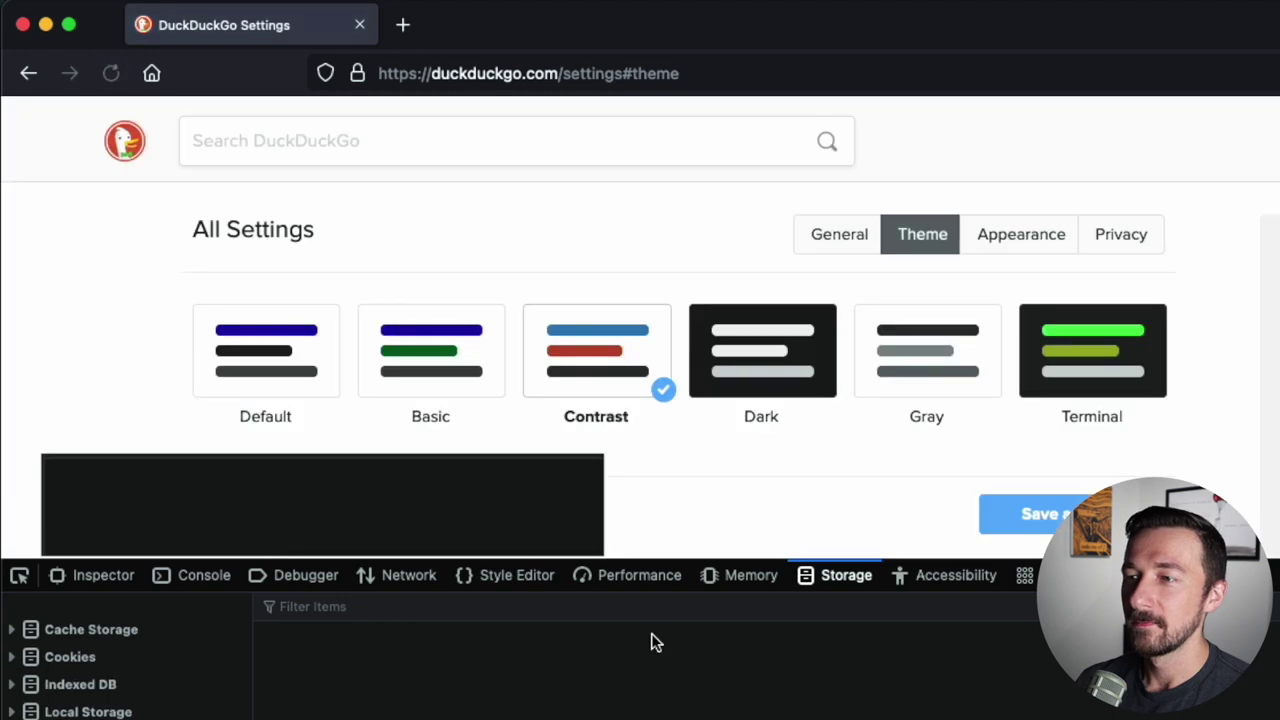
# - Reopen the duckduckgo.com cookies and select ae to verify its value c
pyautogui.click(20, 652)
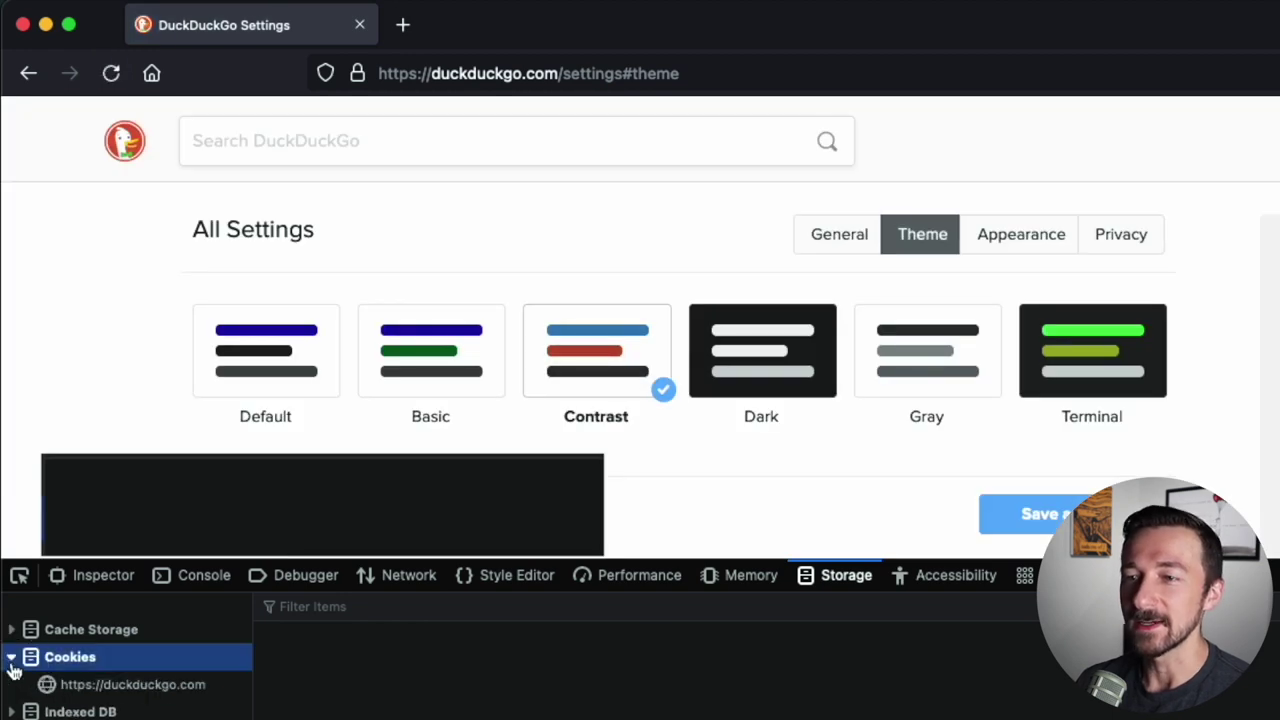
pyautogui.click(105, 685)
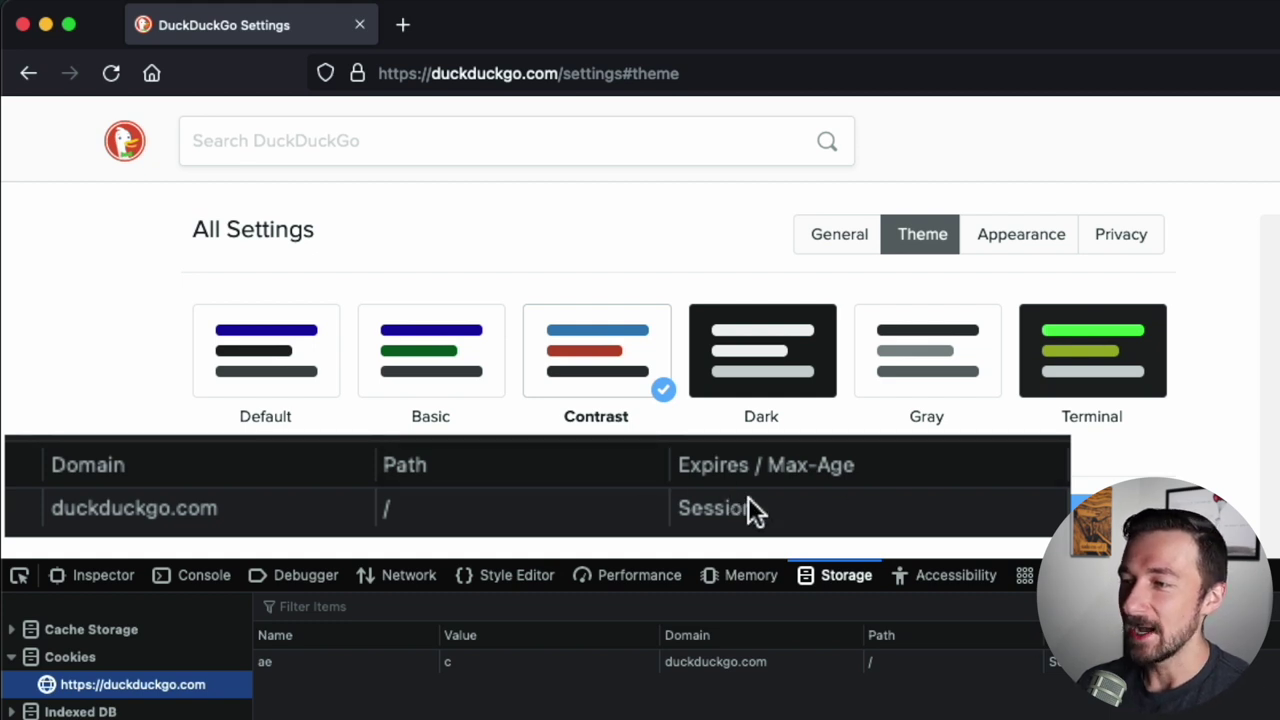
pyautogui.click(1085, 662)
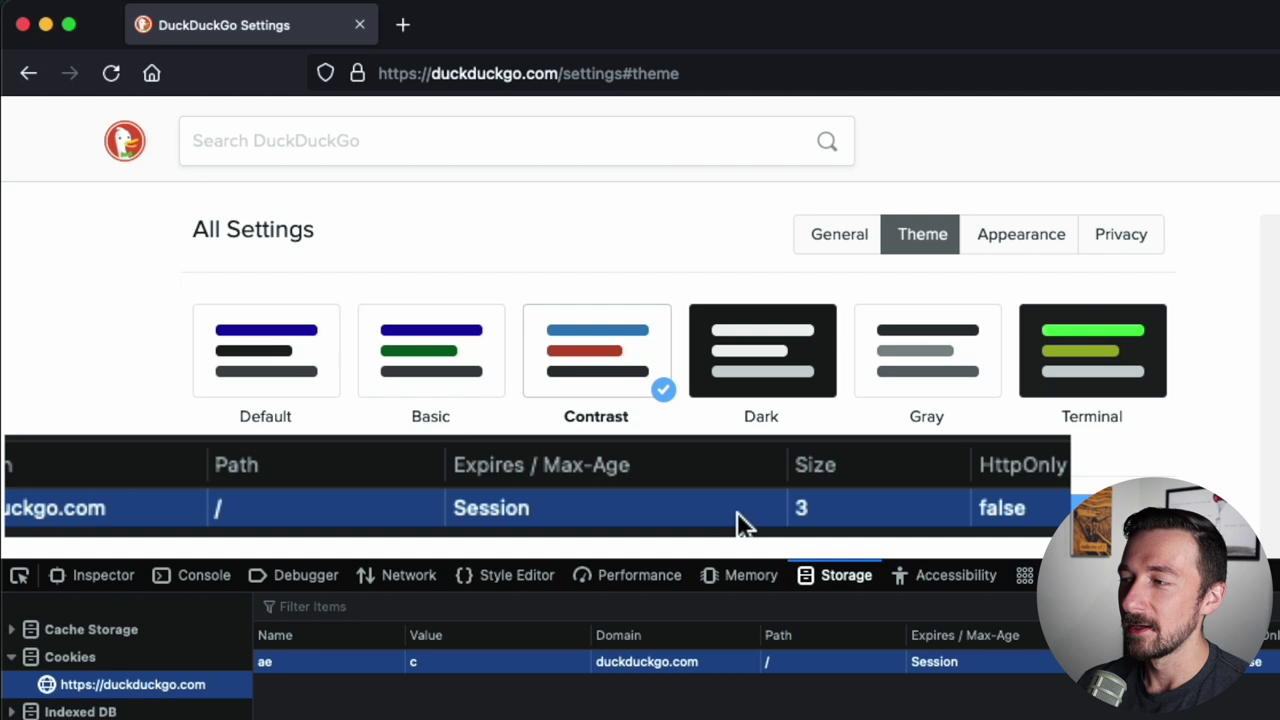